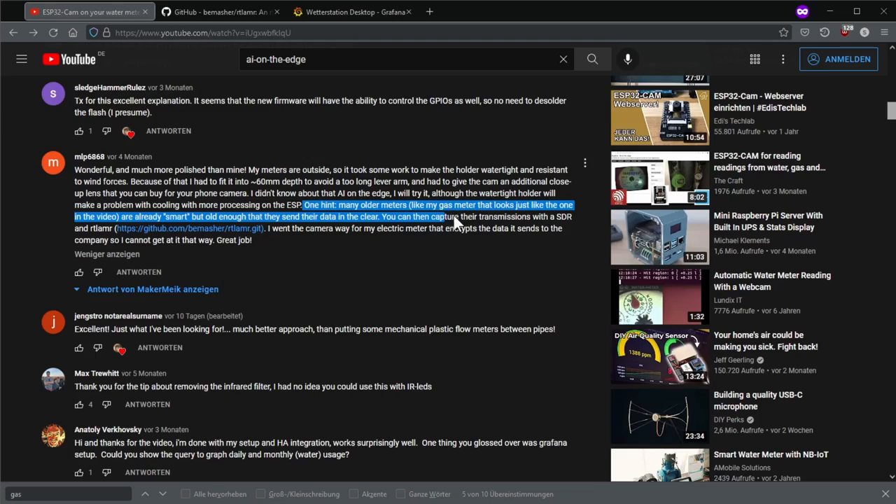
scroll(454, 216, down, 10)
scroll(600, 333, down, 3)
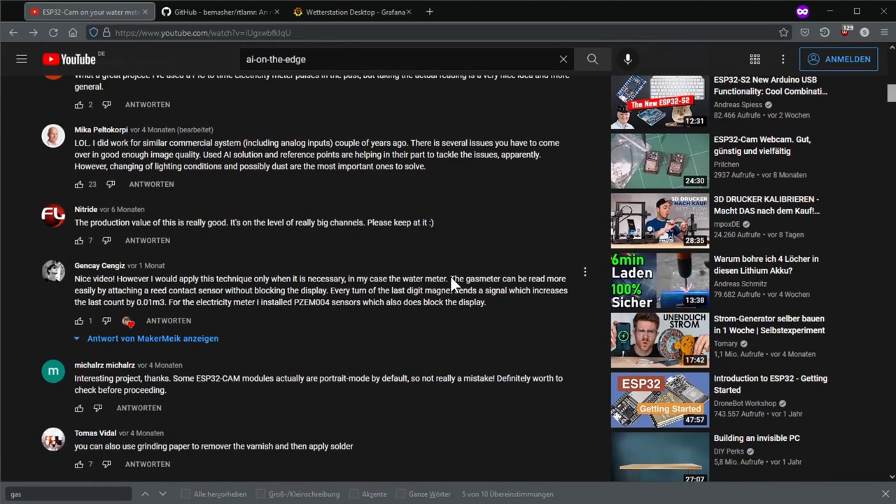
Step: Highlight the viewer tip about reading the gas meter with a reed contact sensor
drag(451, 279, 274, 292)
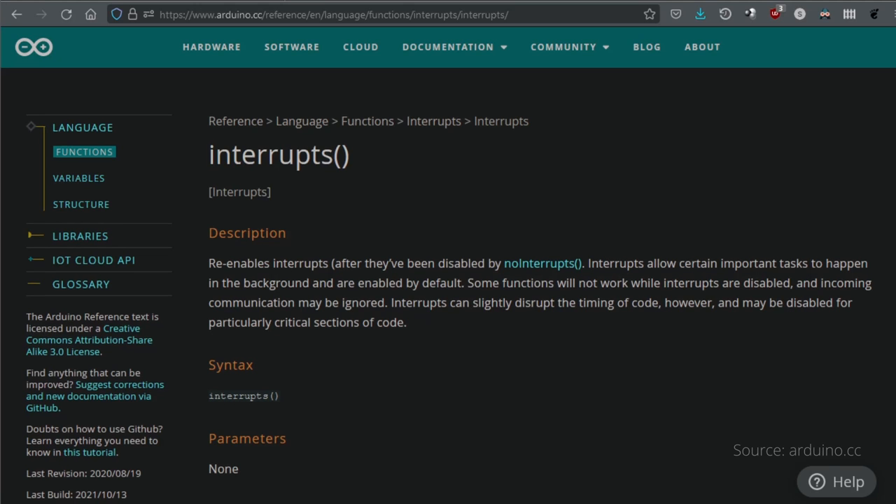
scroll(448, 280, down, 3)
scroll(448, 280, down, 1)
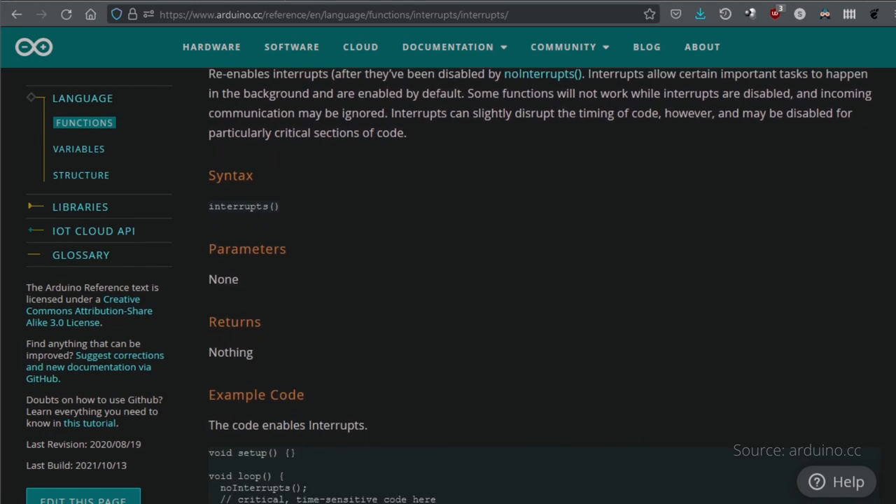
scroll(448, 280, down, 1)
scroll(448, 280, down, 1)
scroll(448, 280, down, 1)
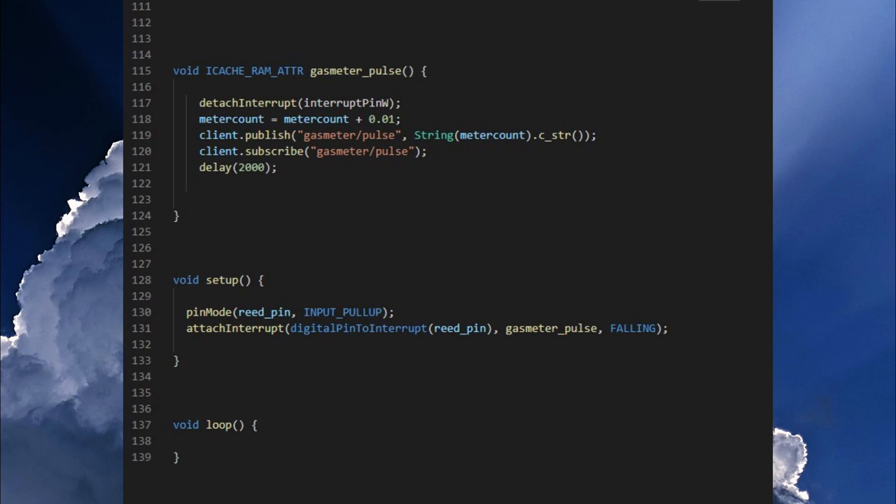
Step: Paste the attachInterrupt(reed_pin, gasmeter_pulse, FALLING) call at the end of gasmeter_pulse()
key(ctrl+v)
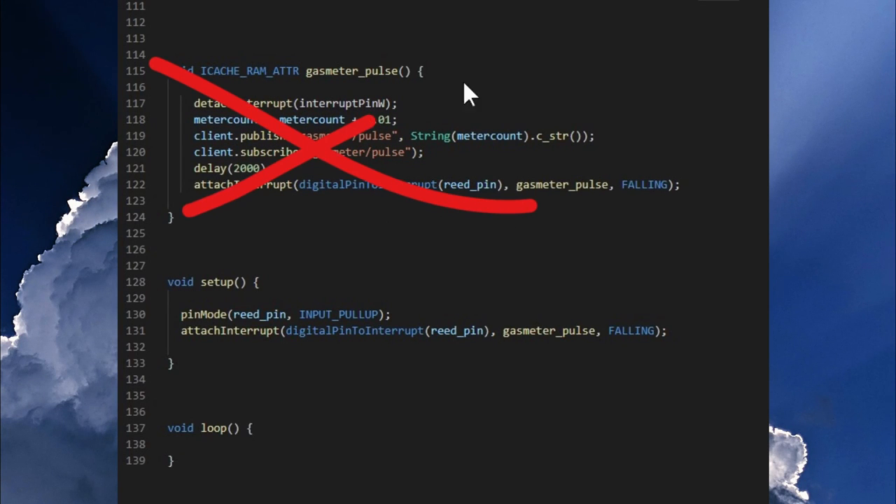
Step: Strike through the attachInterrupt call in setup with the annotation pen
drag(185, 337, 631, 338)
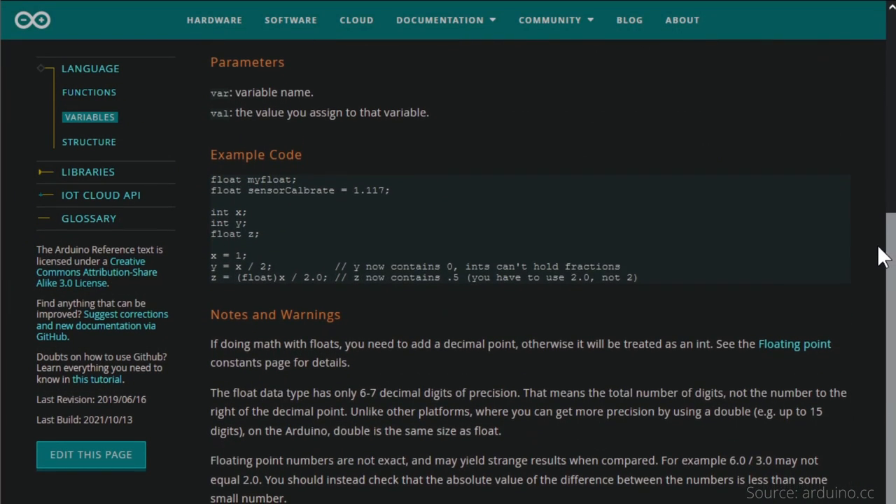
Step: Mark the float page's notes on inexactness, largest value and 6-7 digit precision
drag(210, 457, 350, 459)
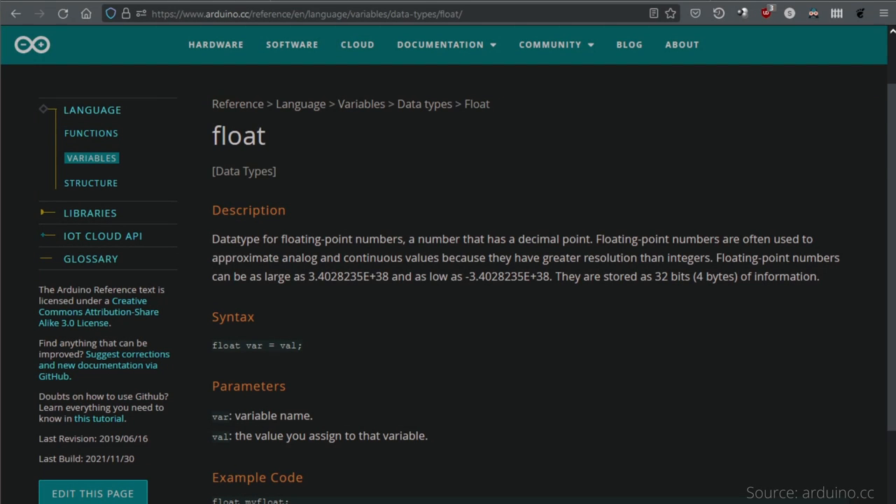
drag(213, 275, 445, 277)
scroll(891, 399, down, 3)
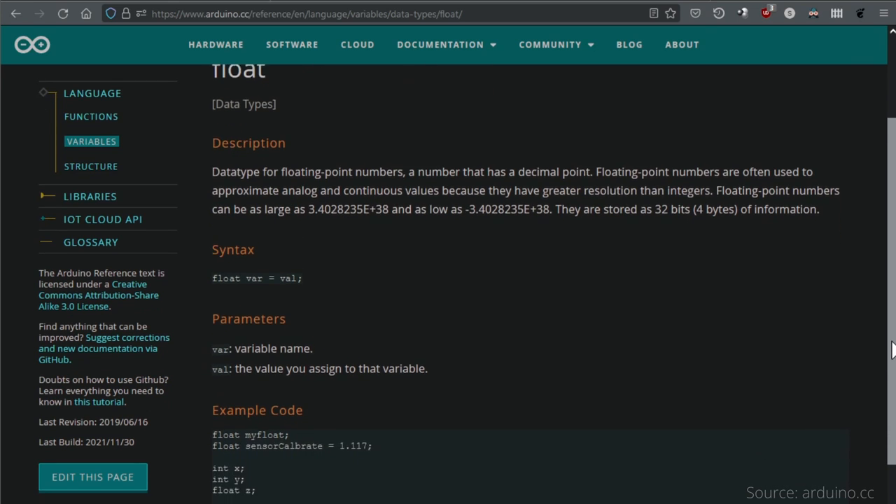
scroll(890, 399, down, 4)
scroll(891, 399, down, 1)
scroll(891, 399, down, 1)
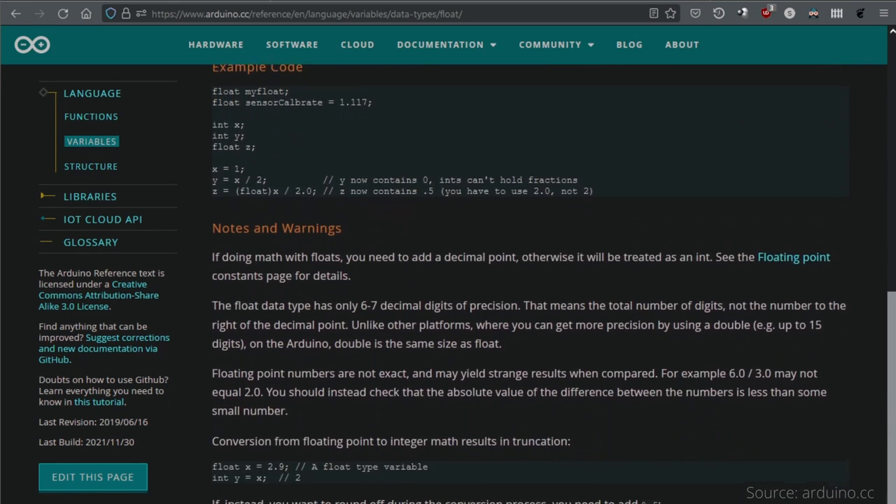
scroll(891, 399, down, 1)
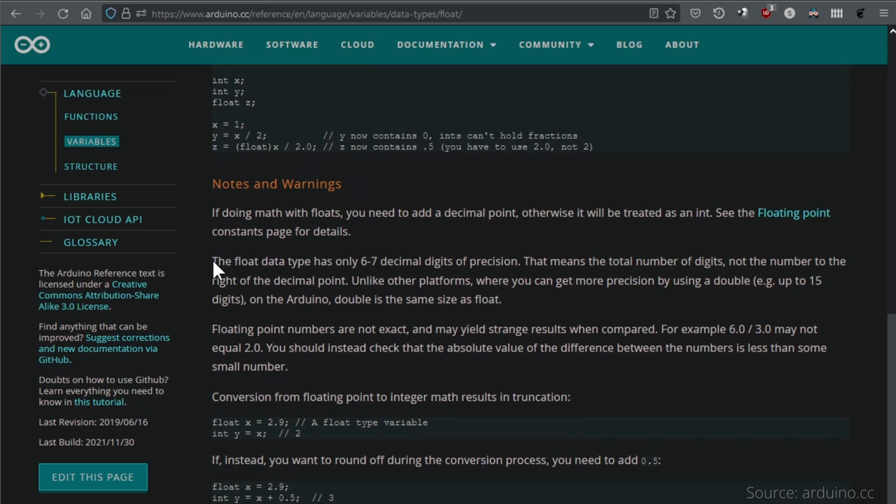
drag(212, 261, 479, 262)
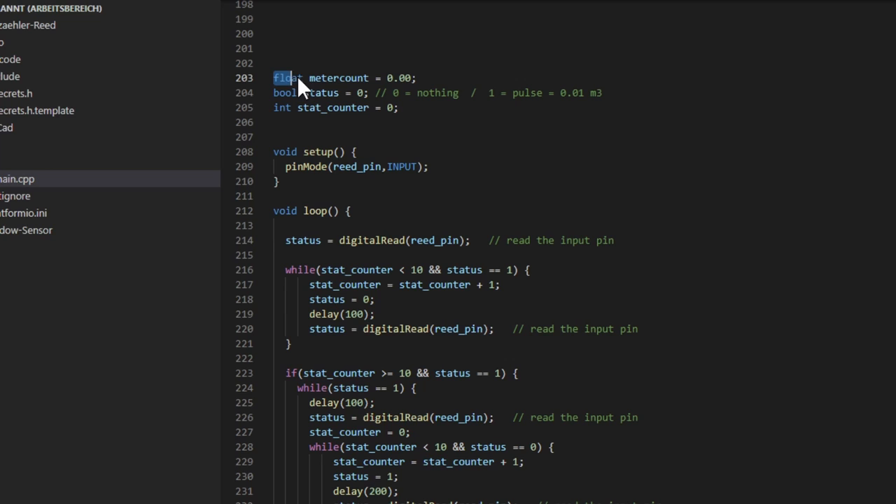
text(do)
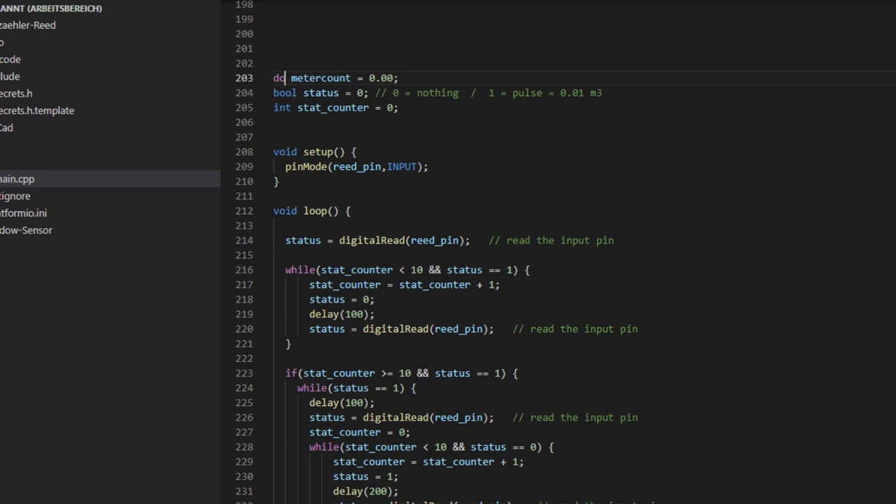
text(uble)
Step: Finish replacing float with double in the metercount declaration on line 203
key(Escape)
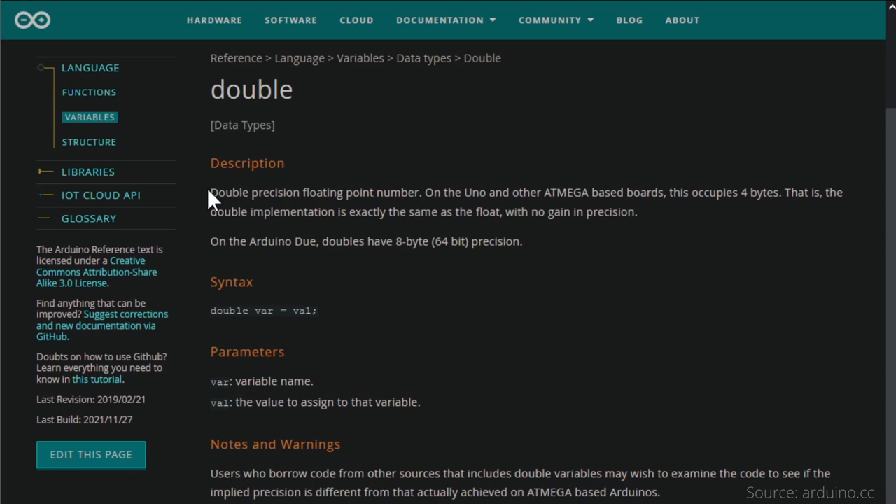
Step: Highlight the Description sentence defining double as a double precision floating point number
drag(209, 189, 424, 196)
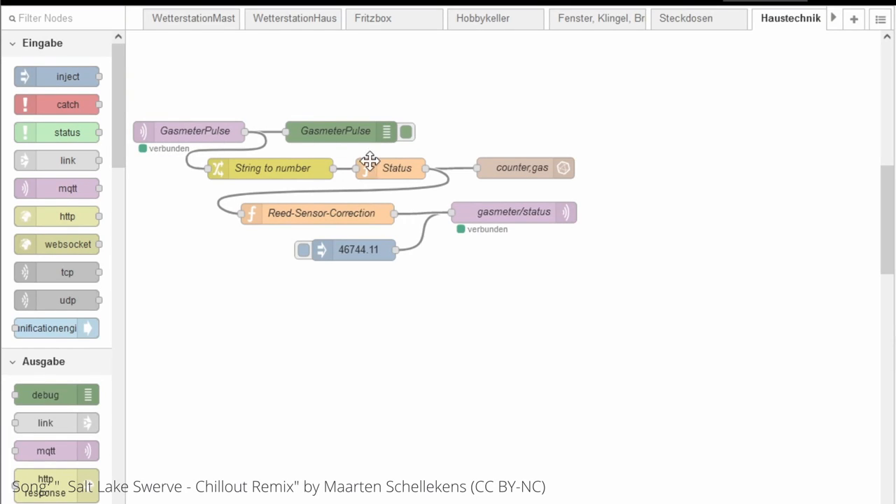
Step: Inspect the Status function node's reed below 10.0 condition and gasmeter increment on line 6
double_click(401, 173)
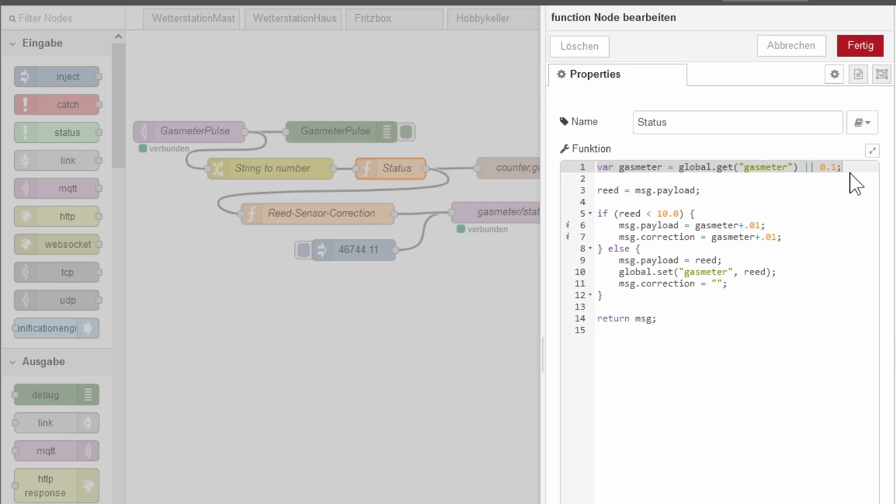
click(662, 214)
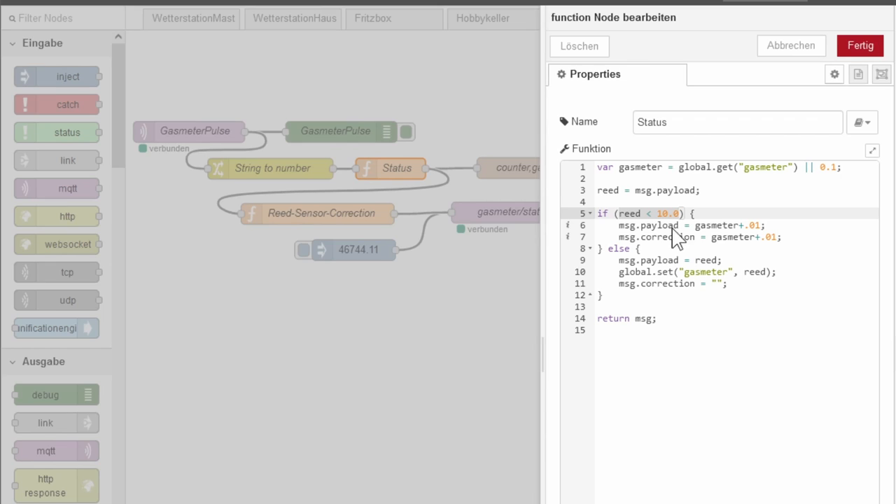
drag(700, 229, 715, 229)
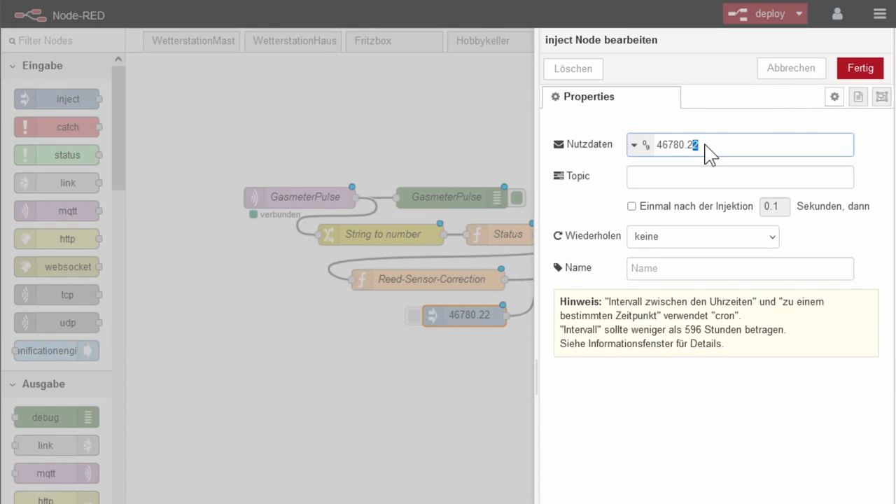
Step: Confirm the inject value 46780.81, deploy the flow and send it as the new meter reading
click(860, 68)
click(765, 16)
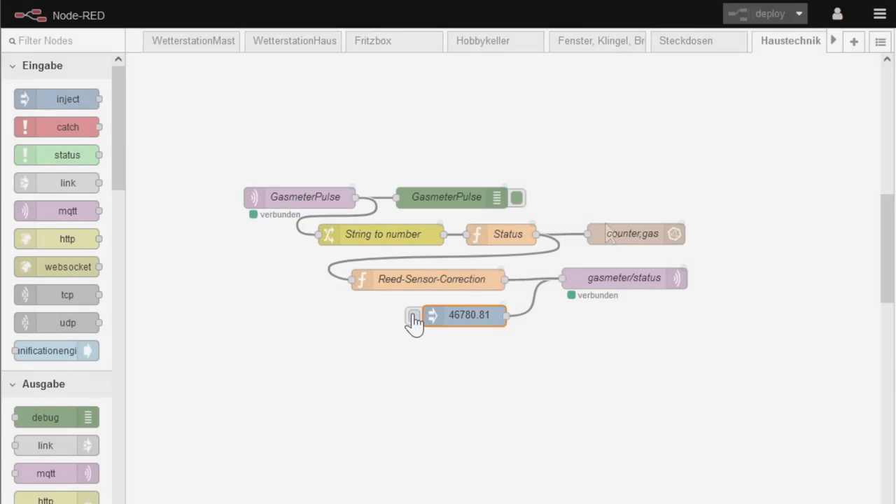
click(413, 317)
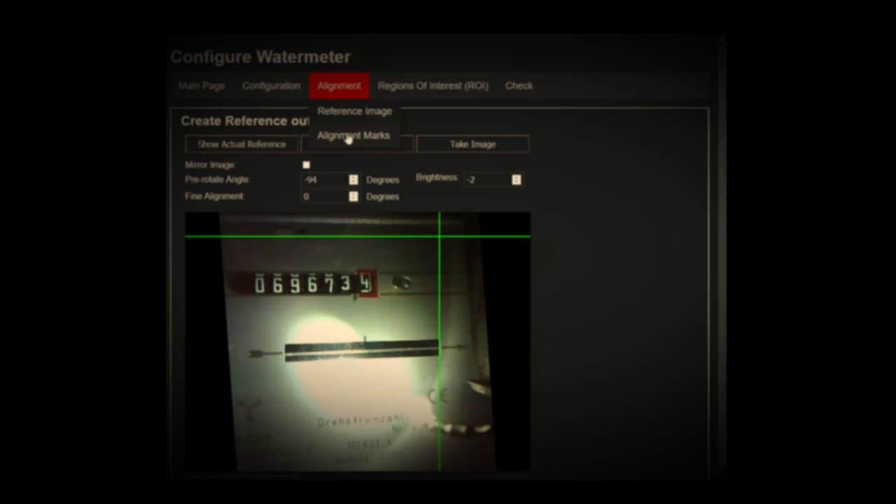
Step: Choose Alignment Marks from the Alignment menu to show the reference image page
click(347, 137)
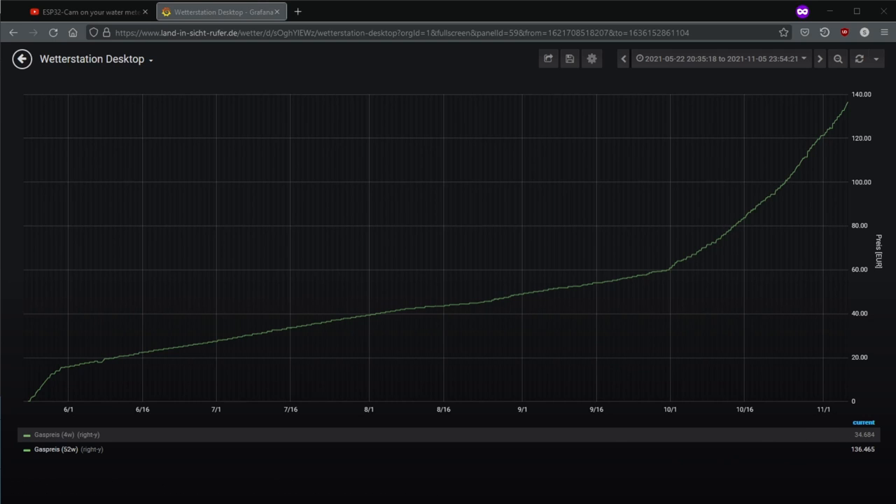
Step: Show the last 30 days of gas prices, then zoom the chart into 20–22 November
click(789, 61)
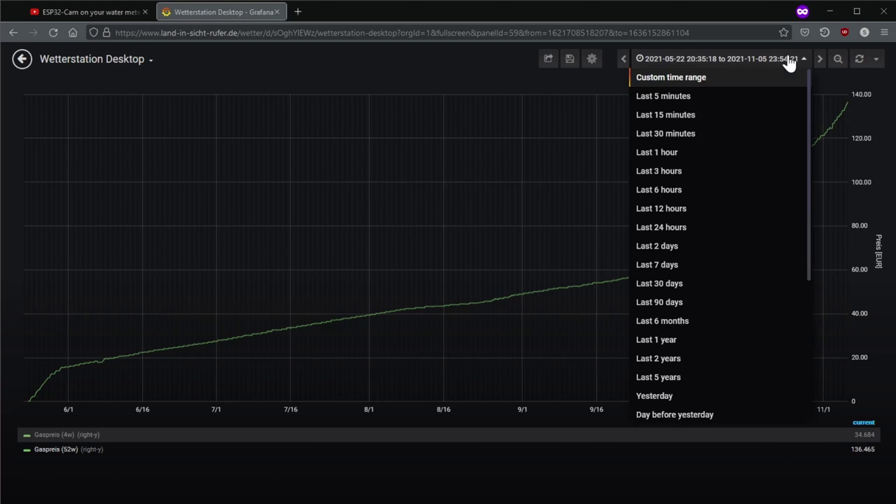
click(669, 292)
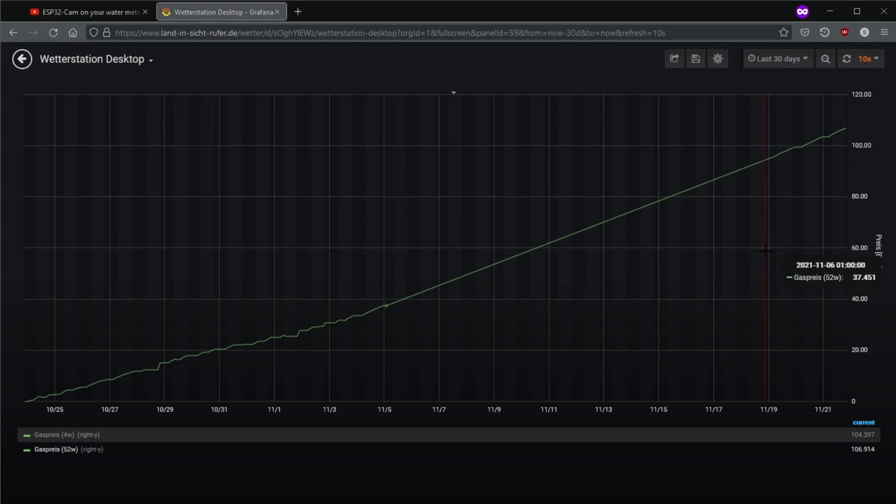
drag(852, 249, 865, 248)
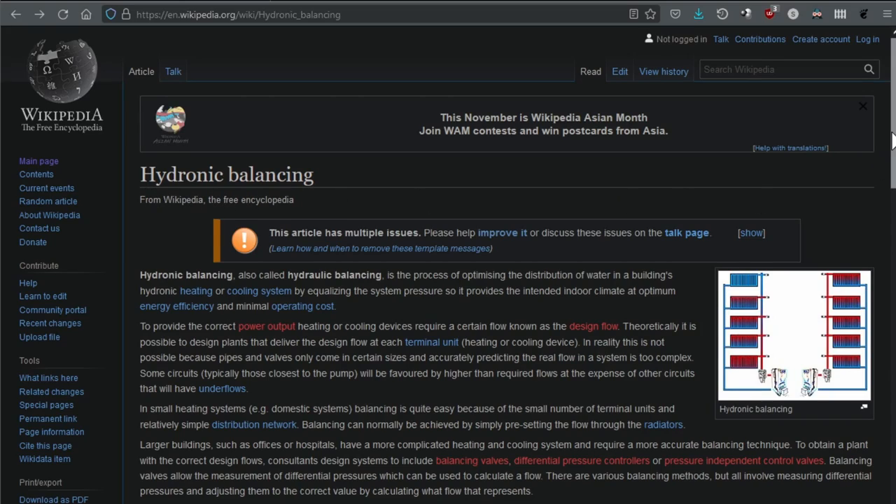
drag(892, 140, 889, 397)
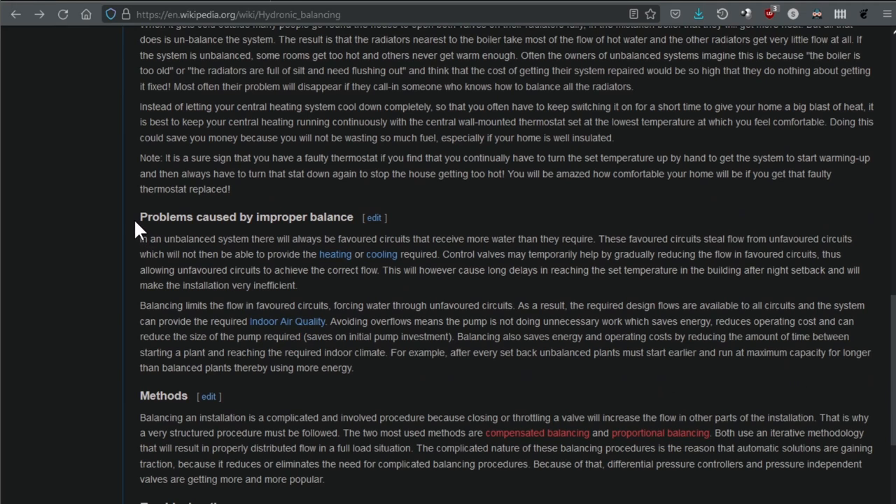